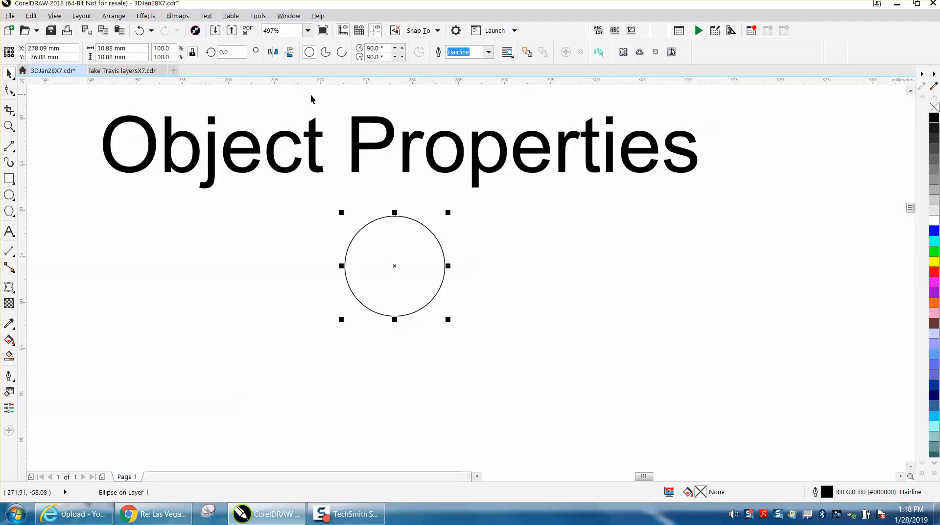
Step: Open the Object Properties docker for the circle and give it a fountain fill with a light gray end color
left_click(394, 217)
left_click(288, 16)
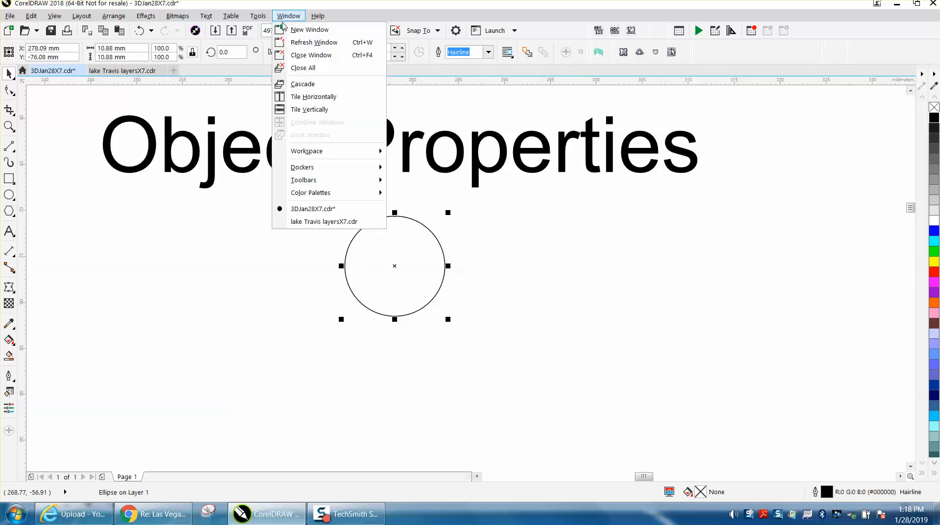
mouse_move(319, 169)
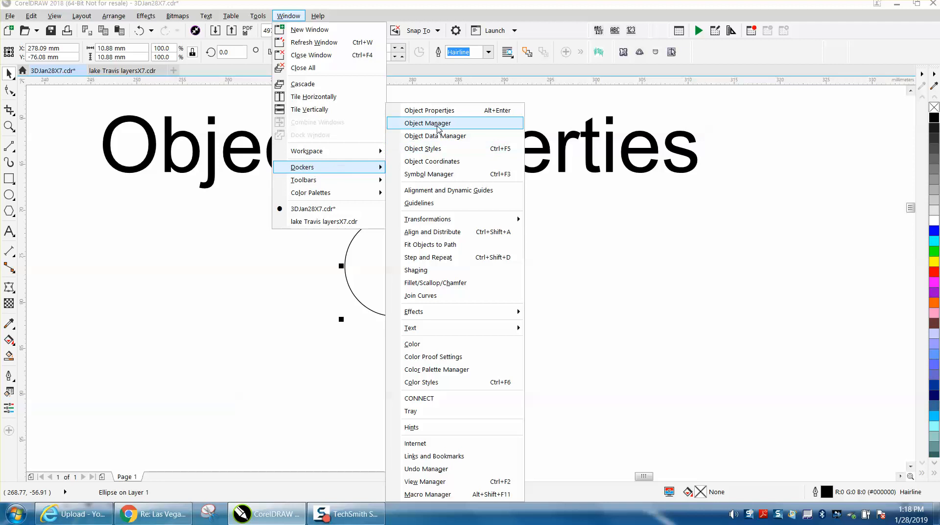
left_click(429, 110)
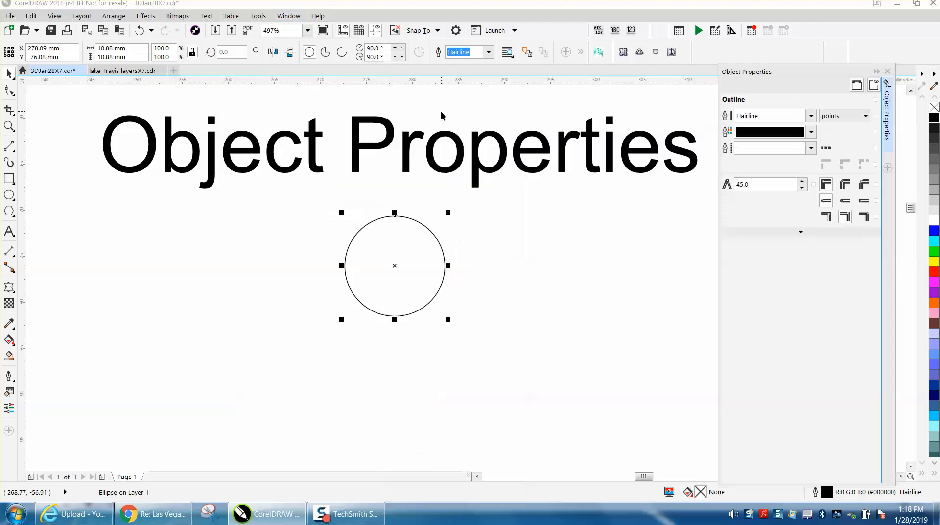
left_click(745, 86)
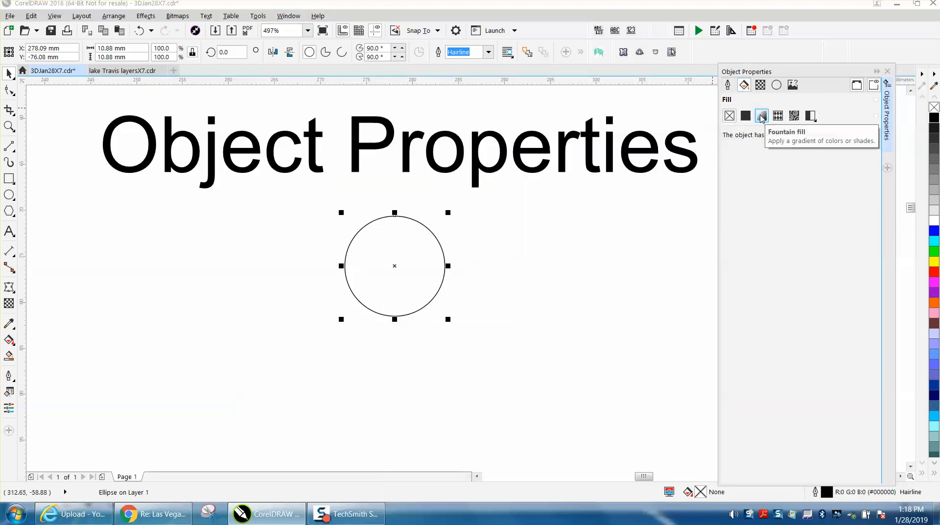
left_click(763, 116)
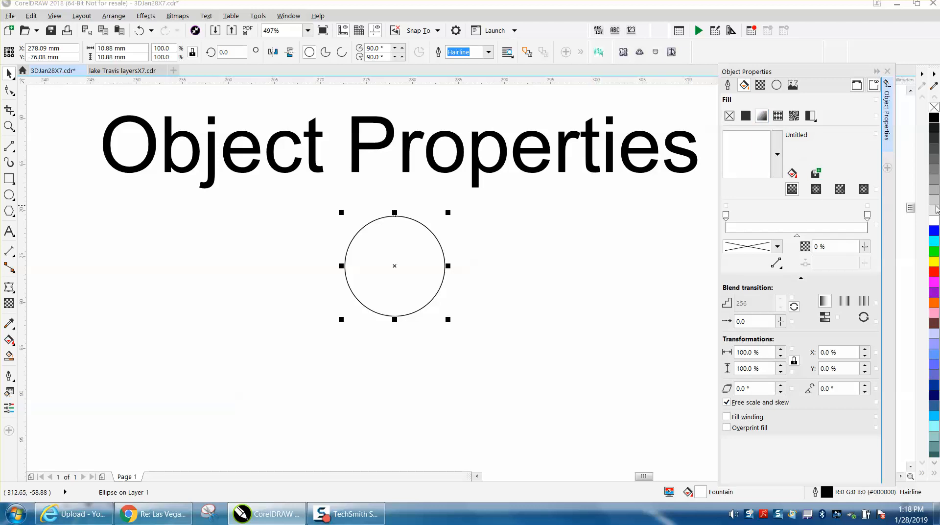
left_click_drag(934, 216, 869, 215)
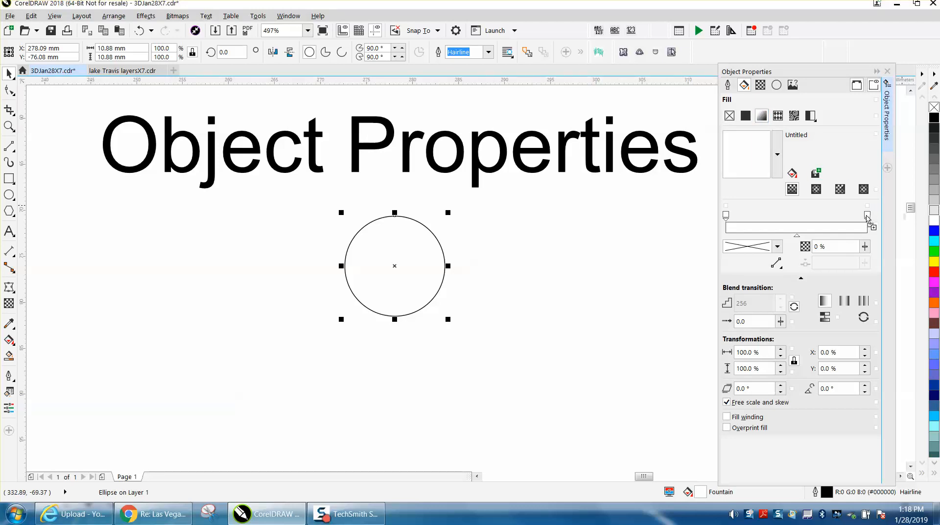
left_click(934, 118)
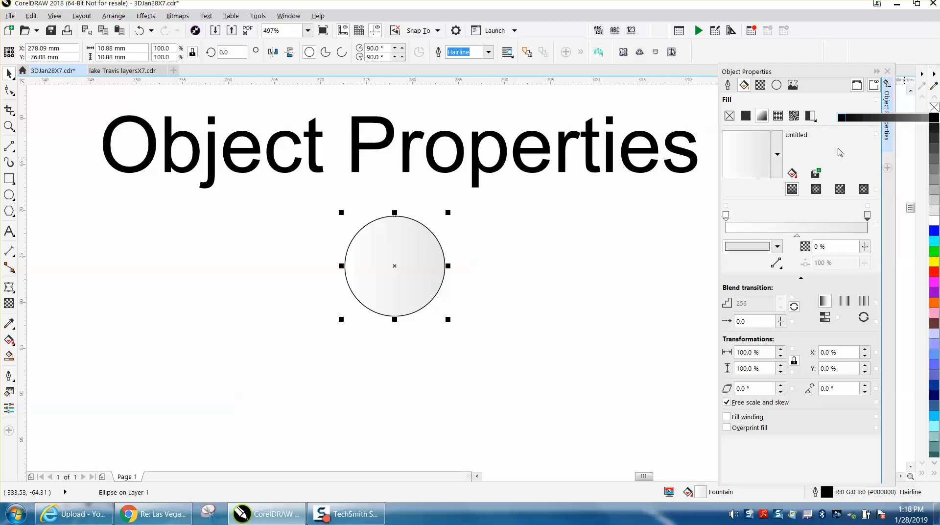
left_click(936, 119)
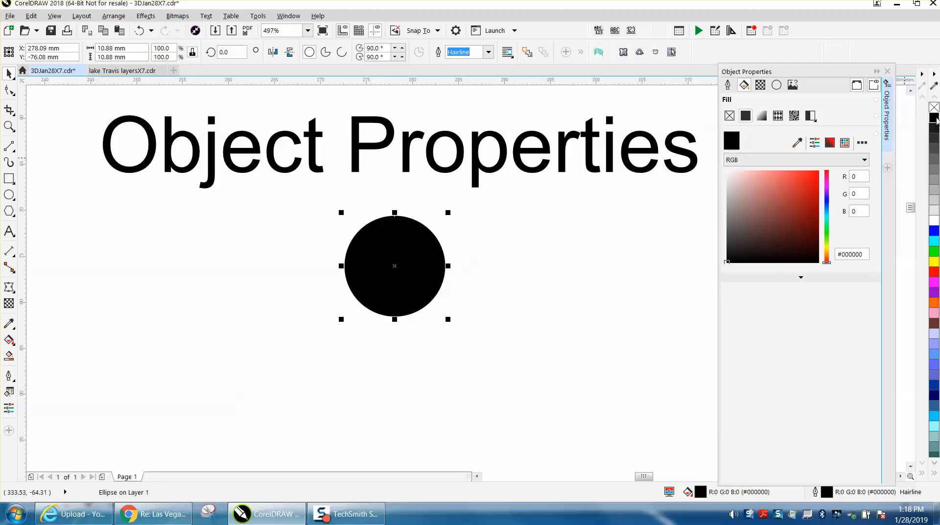
left_click(140, 33)
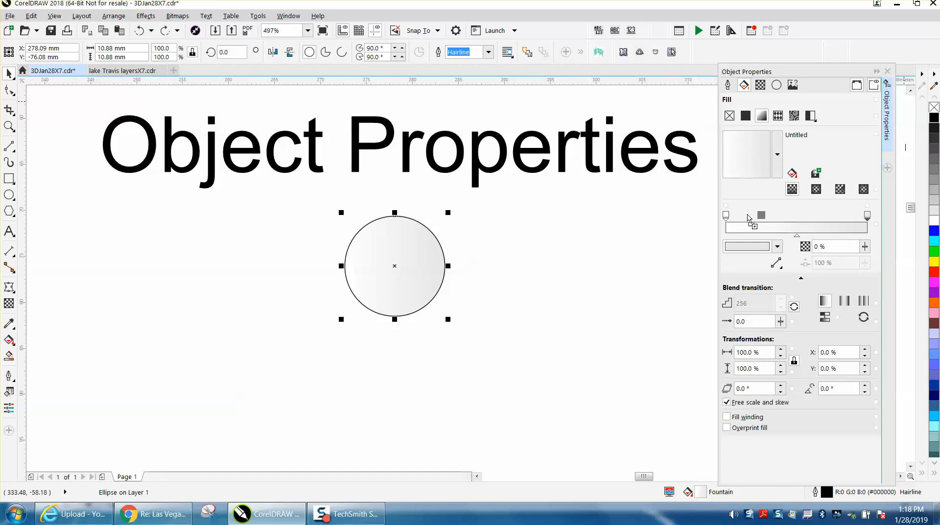
Step: Set the gradient's start color to black and change the circle's fill to an elliptical fountain fill
left_click(727, 216)
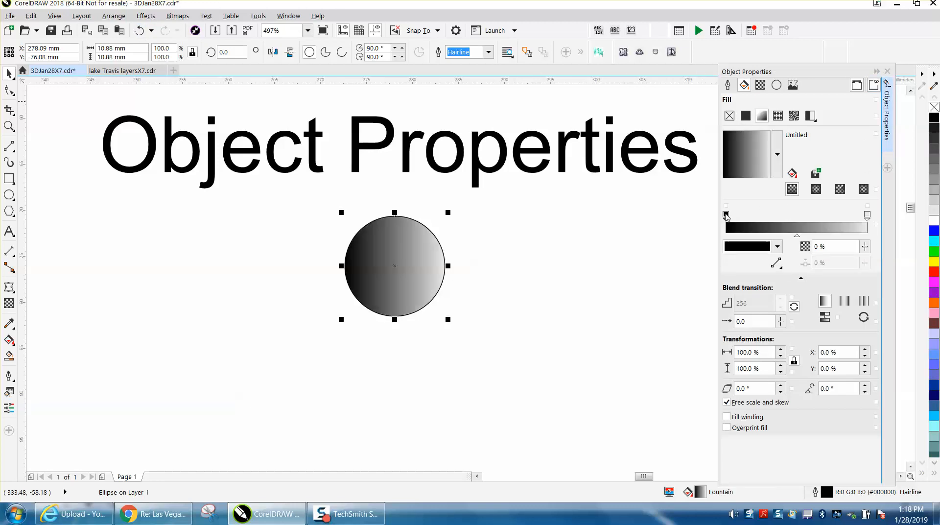
left_click(817, 189)
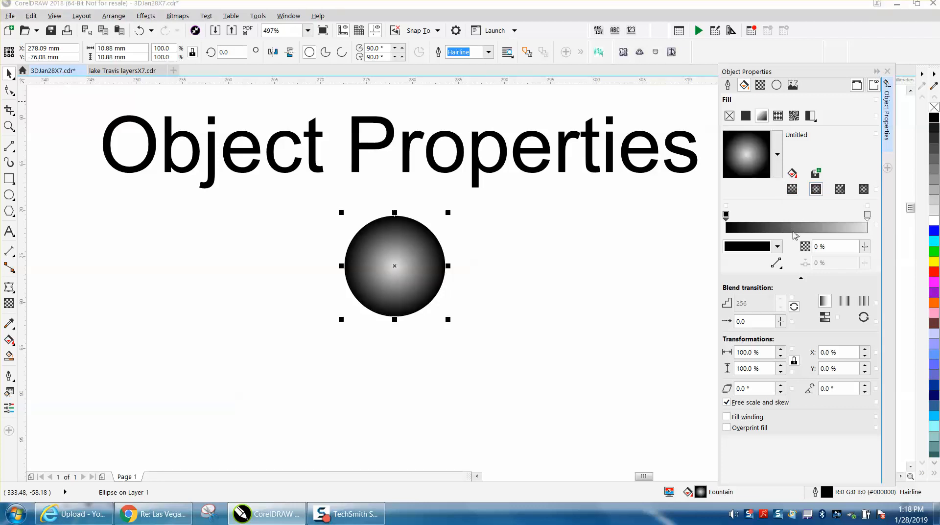
Step: Shift the gradient's midpoint to 17 % and add a light gray color node at 44 % along the ramp
left_click_drag(797, 237, 750, 237)
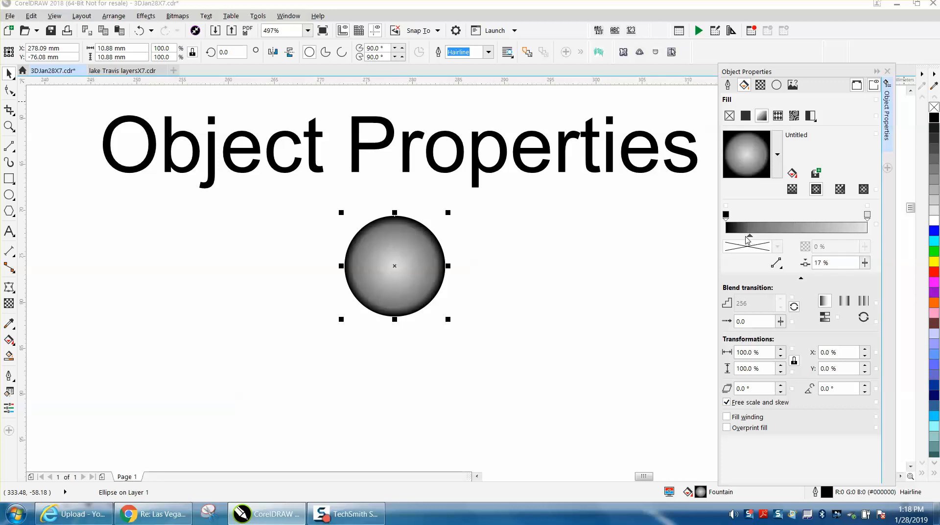
double_click(790, 231)
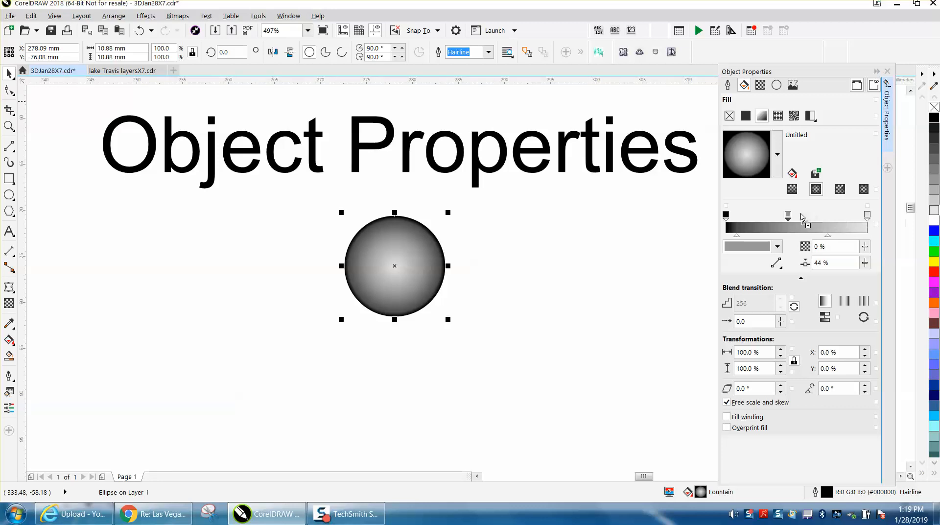
left_click_drag(789, 216, 788, 216)
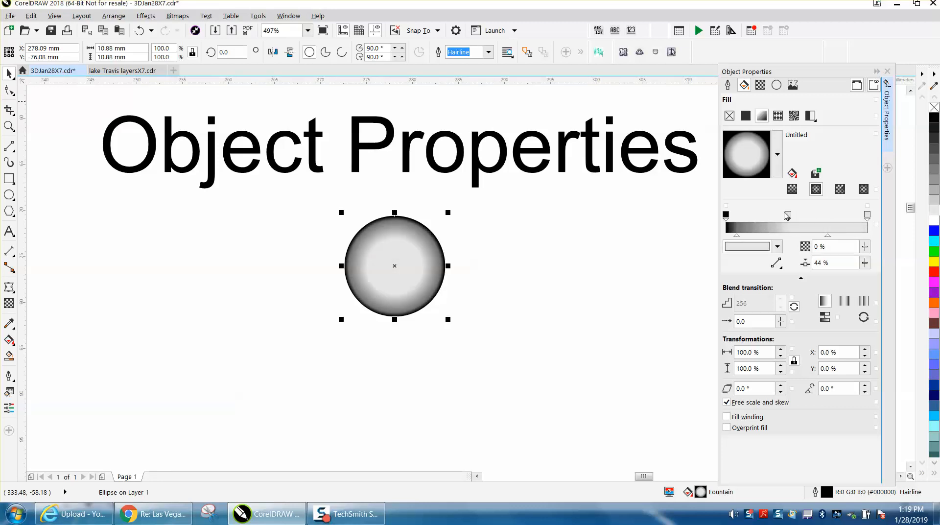
Step: Slide the middle color node toward the light end and adjust the blend midpoints, setting the one beside the black node to 32 %
mouse_move(828, 236)
left_mouse_down()
mouse_move(794, 239)
mouse_move(844, 240)
left_mouse_up()
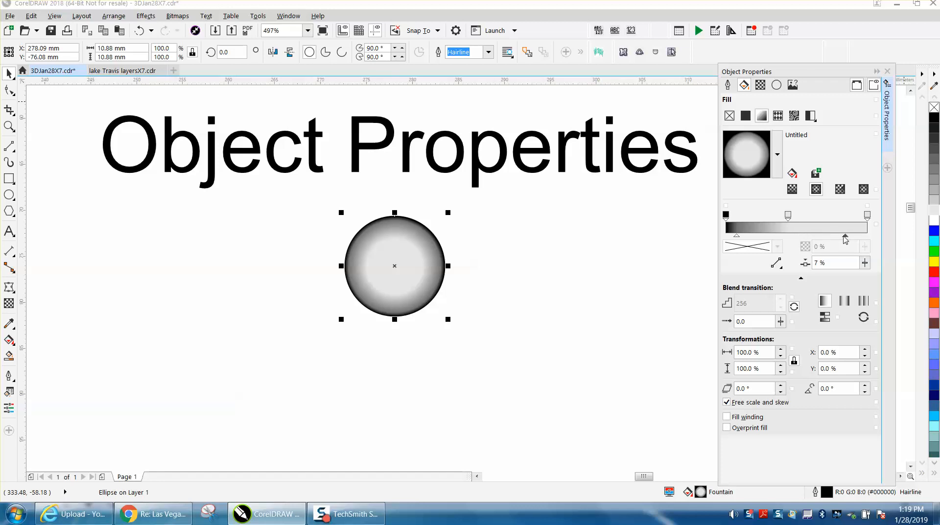
mouse_move(788, 218)
left_mouse_down()
mouse_move(839, 219)
mouse_move(798, 219)
left_mouse_up()
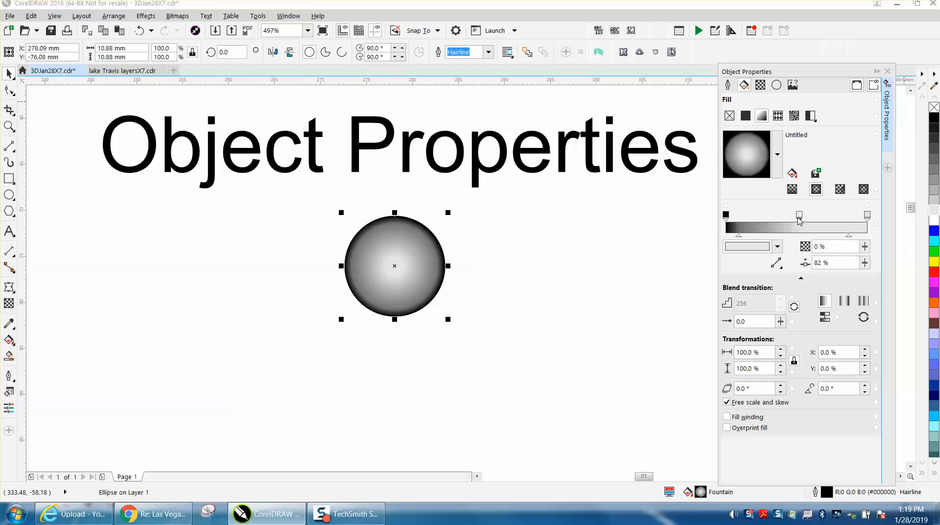
left_click(737, 220)
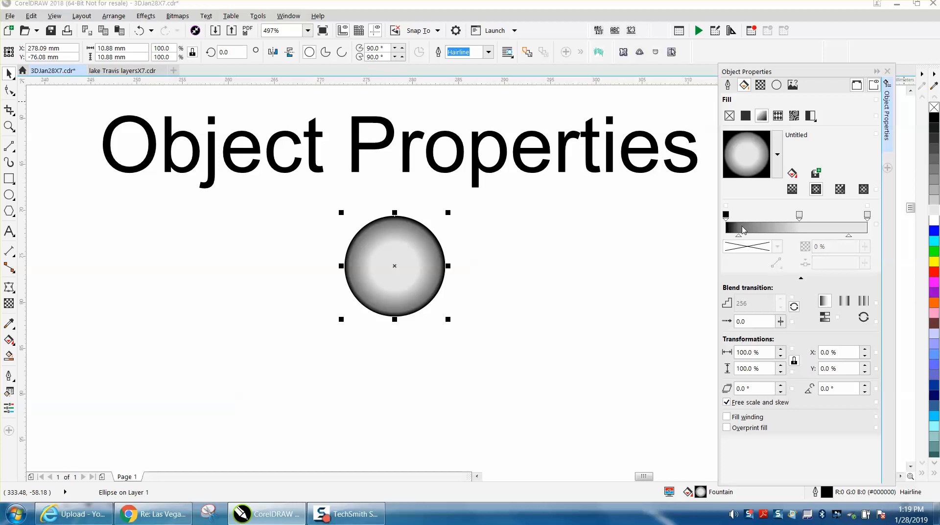
left_click_drag(741, 237, 751, 238)
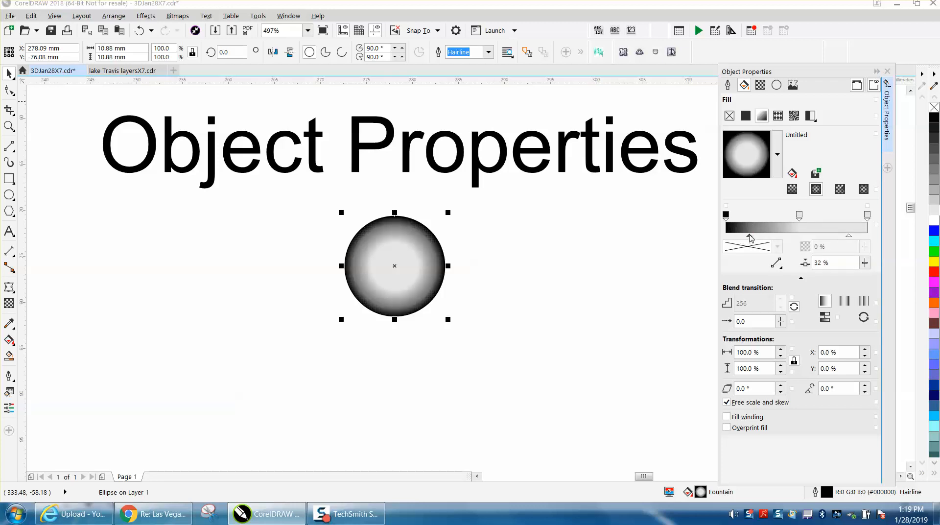
Step: Edit the fill directly on the circle, nudging the middle node outward and coloring it a slightly darker gray
left_click(794, 174)
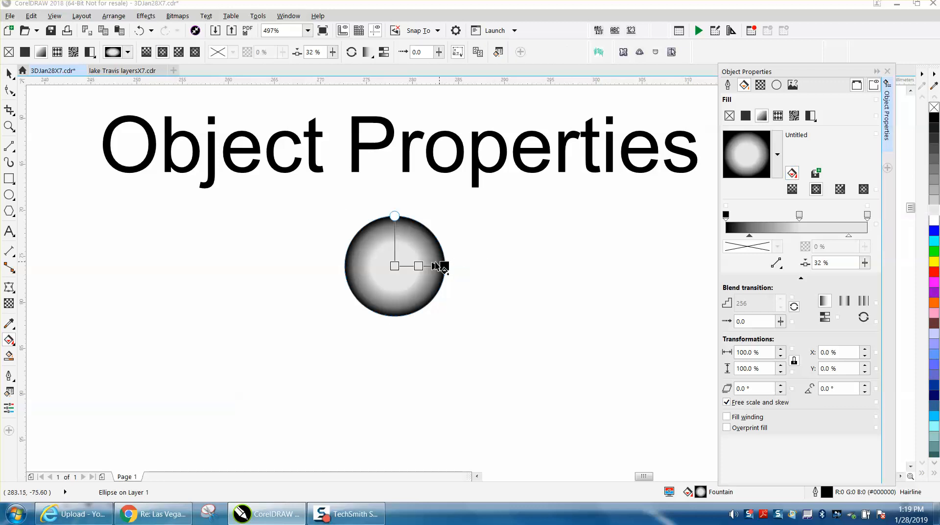
mouse_move(420, 266)
left_mouse_down()
mouse_move(410, 266)
mouse_move(422, 266)
left_mouse_up()
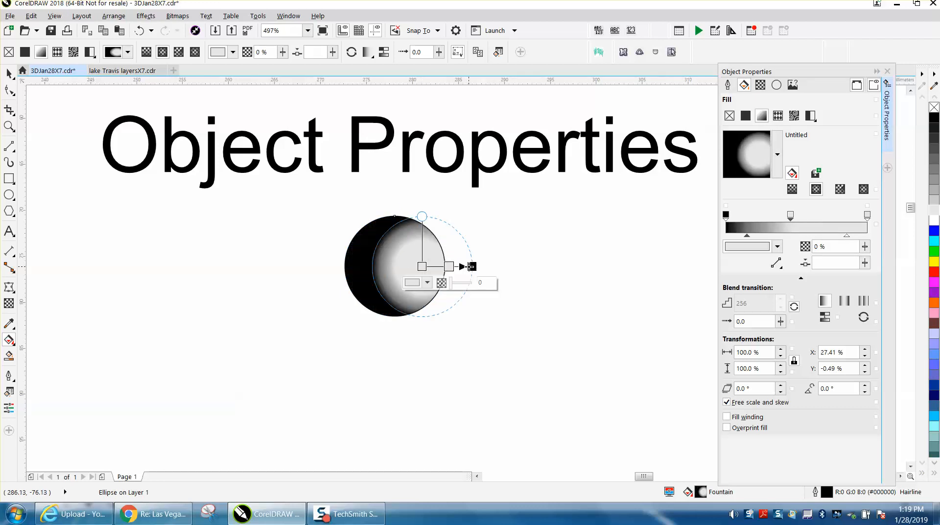
key("ctrl+z")
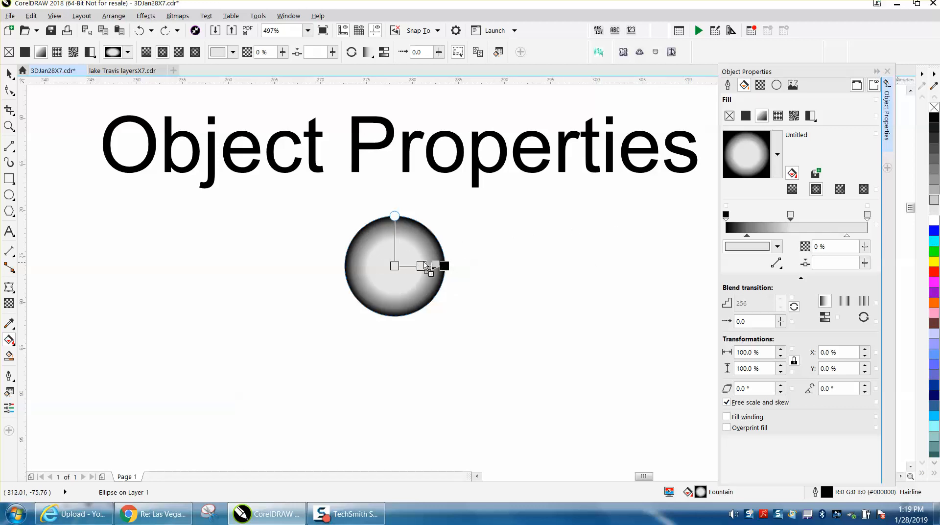
left_click(422, 267)
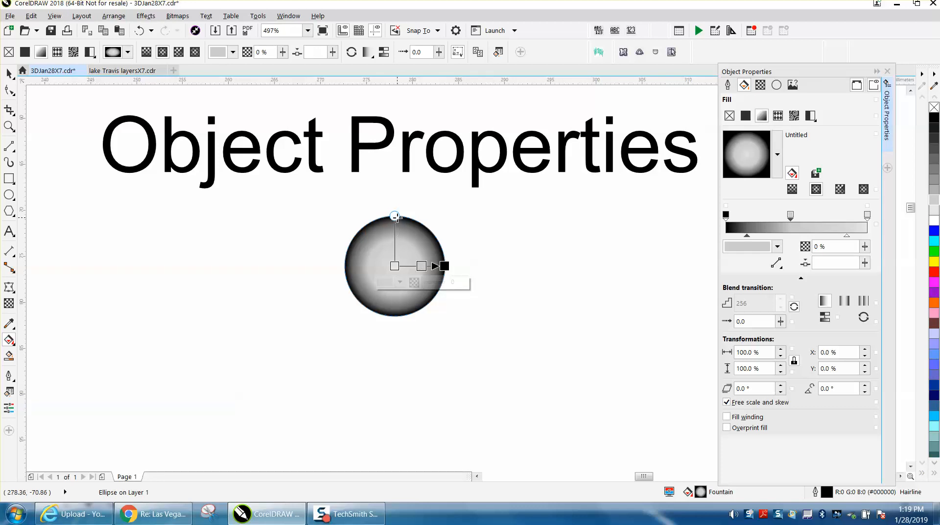
Step: Stretch the gradient's height to about 130 % of the circle and color its outer node medium gray
mouse_move(395, 216)
left_mouse_down()
mouse_move(347, 221)
mouse_move(380, 204)
mouse_move(445, 206)
mouse_move(395, 200)
left_mouse_up()
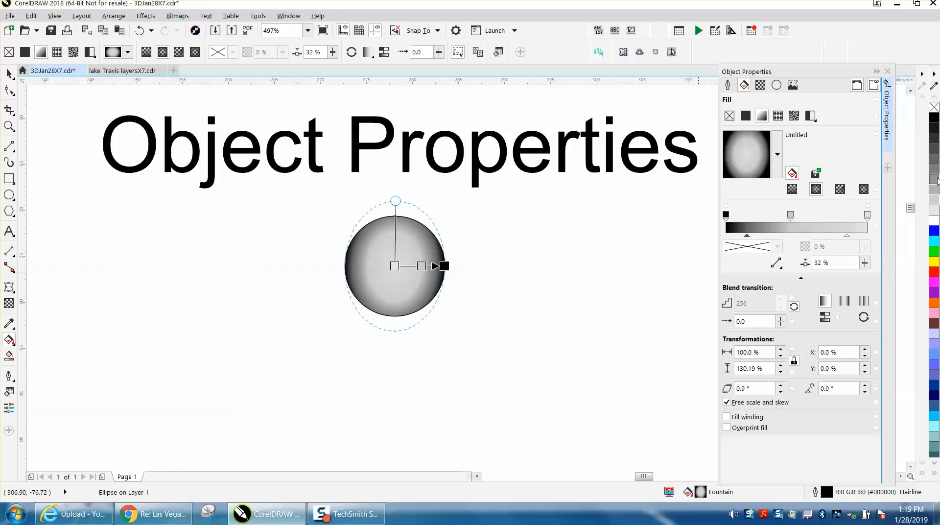
left_click_drag(445, 265, 445, 266)
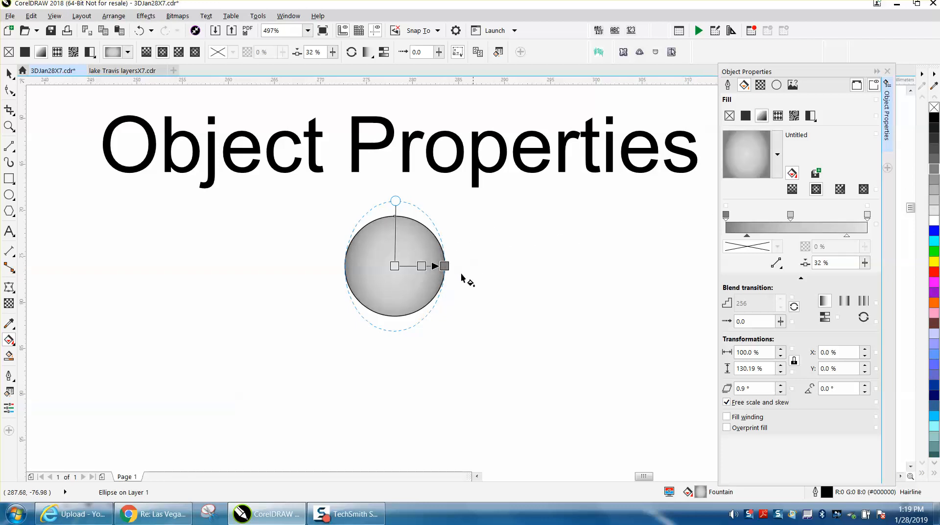
Step: Color the gradient's middle node dark gray and place it more than halfway out from the center
left_click_drag(421, 266, 414, 266)
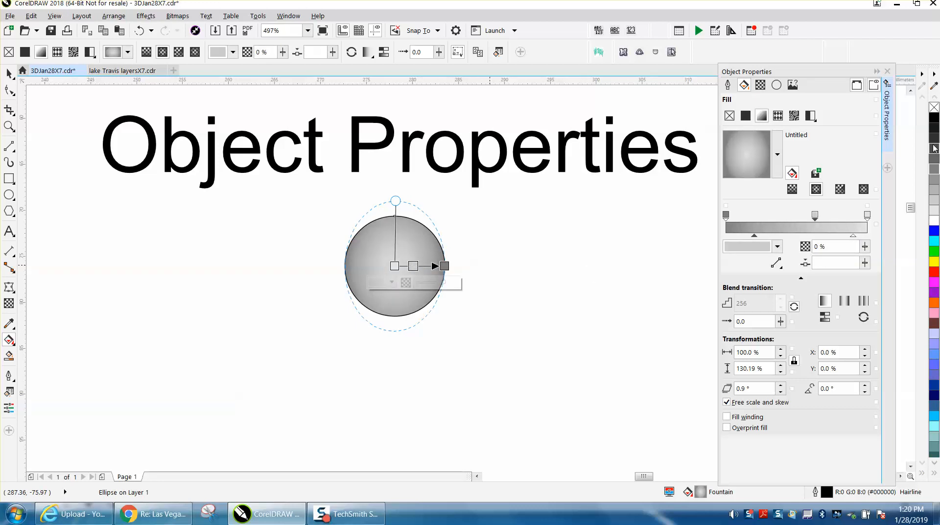
left_click_drag(792, 195, 415, 268)
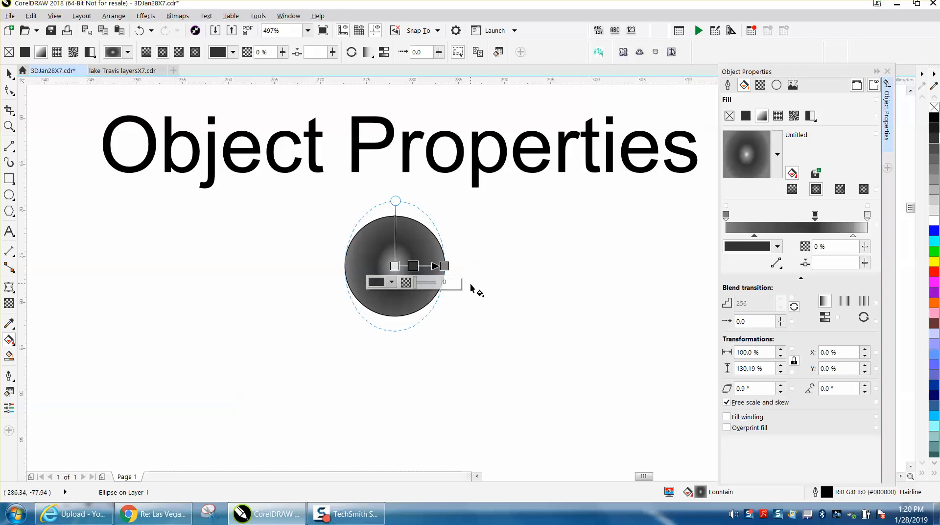
left_click_drag(413, 266, 424, 265)
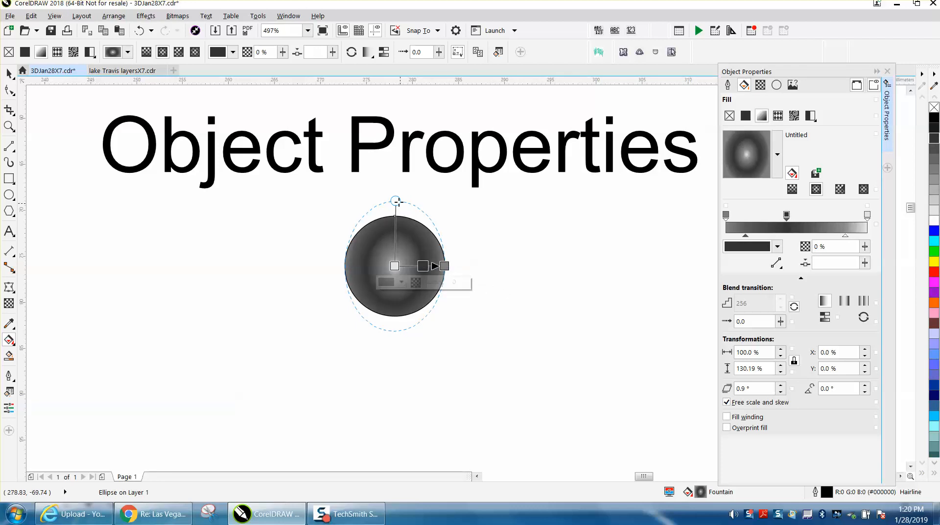
Step: Stretch the gradient's height to about 134 % with a slight -1.7° skew and move the dark middle node further outward
left_click_drag(395, 201, 393, 198)
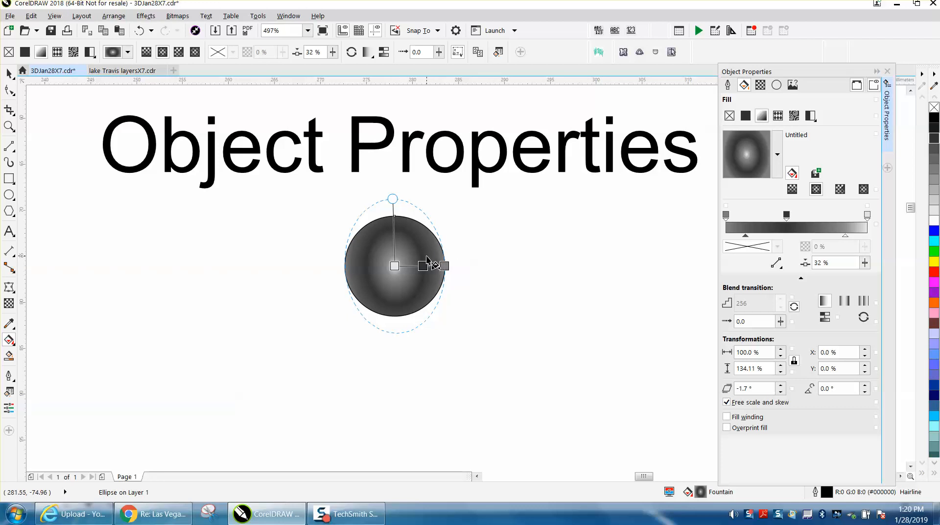
mouse_move(423, 266)
left_mouse_down()
mouse_move(411, 266)
mouse_move(428, 266)
left_mouse_up()
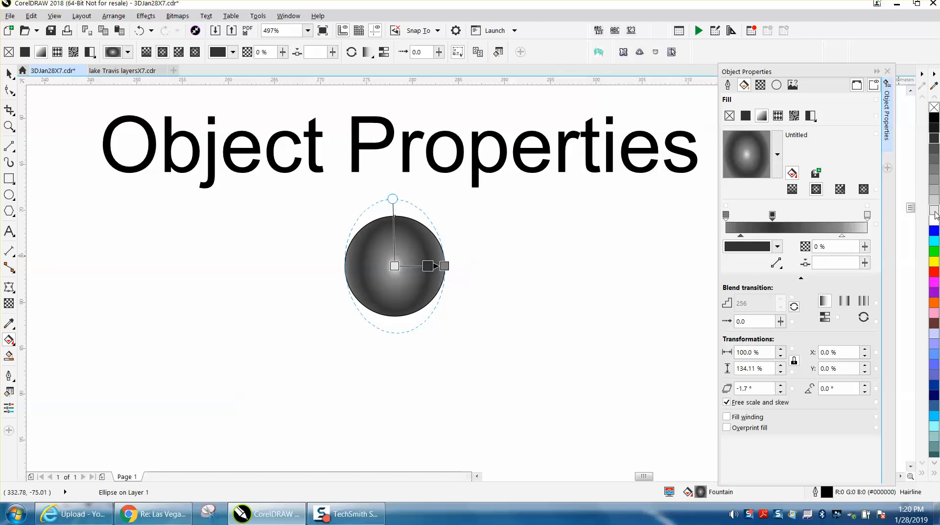
Step: Color the gradient's outer node light gray and finish editing the fill with the circle deselected
left_click(445, 265)
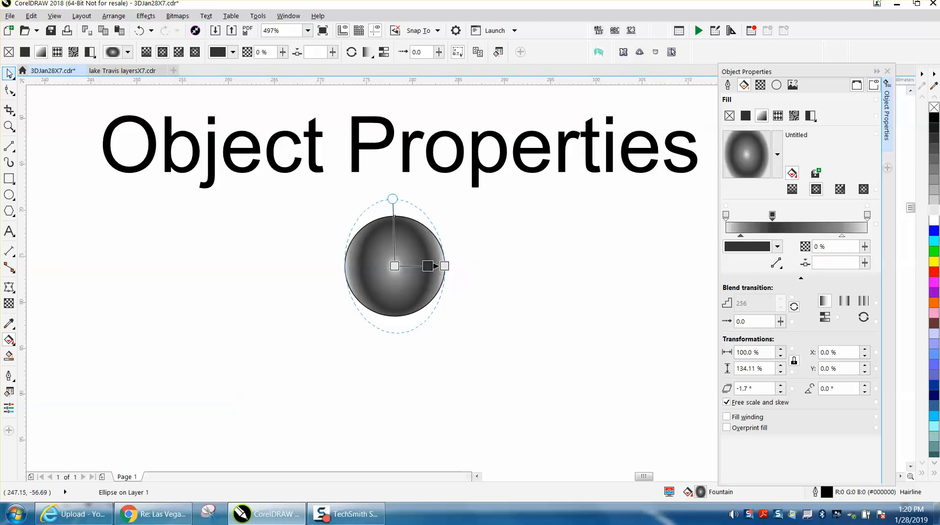
left_click(9, 72)
left_click(254, 240)
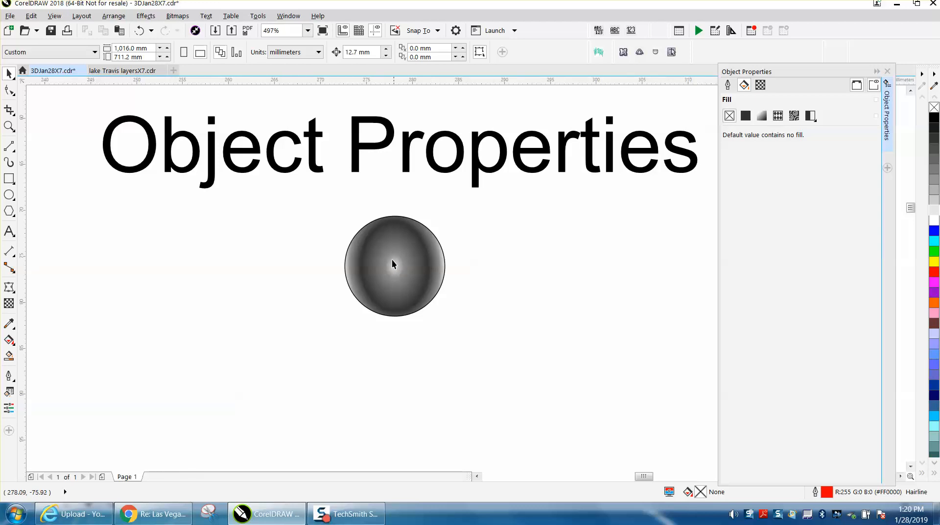
Step: Select the circle, try a conical fountain fill on it, and change it to a rectangular fountain fill
left_click(762, 116)
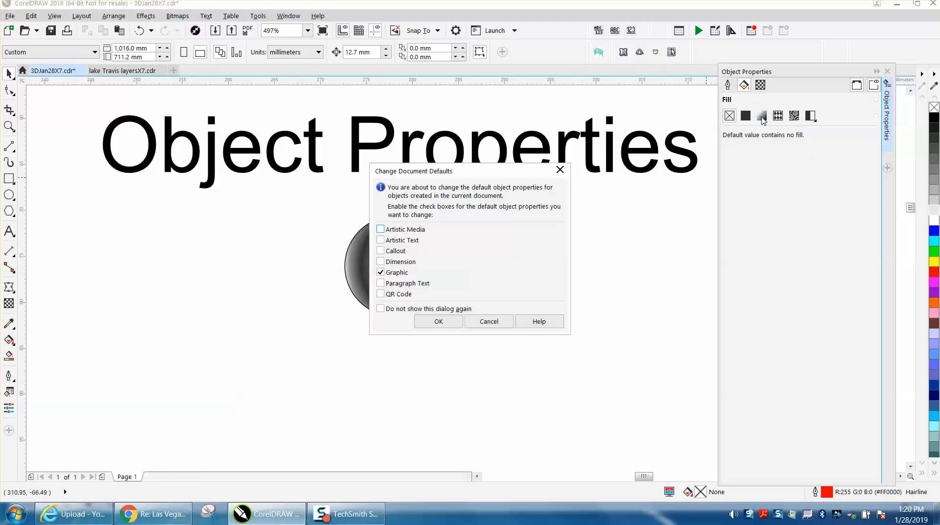
left_click(500, 319)
left_click(417, 267)
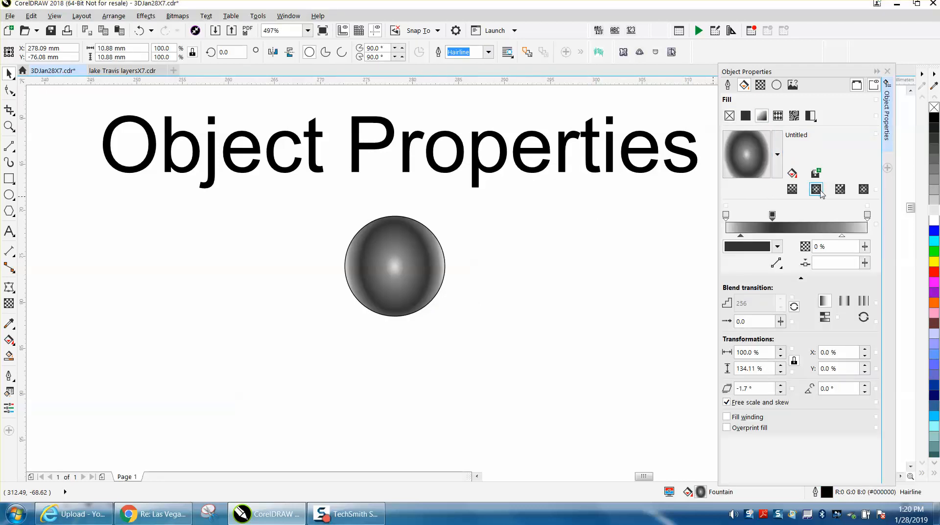
left_click(839, 190)
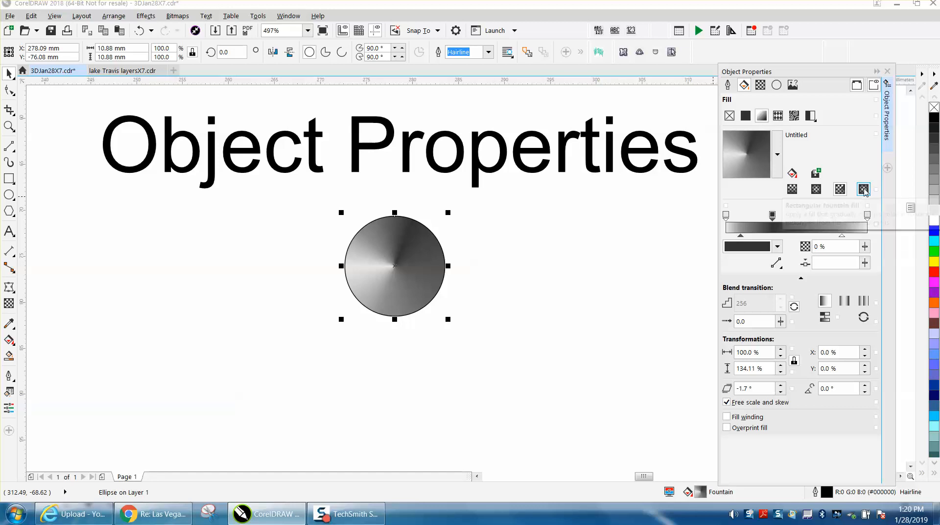
left_click(864, 190)
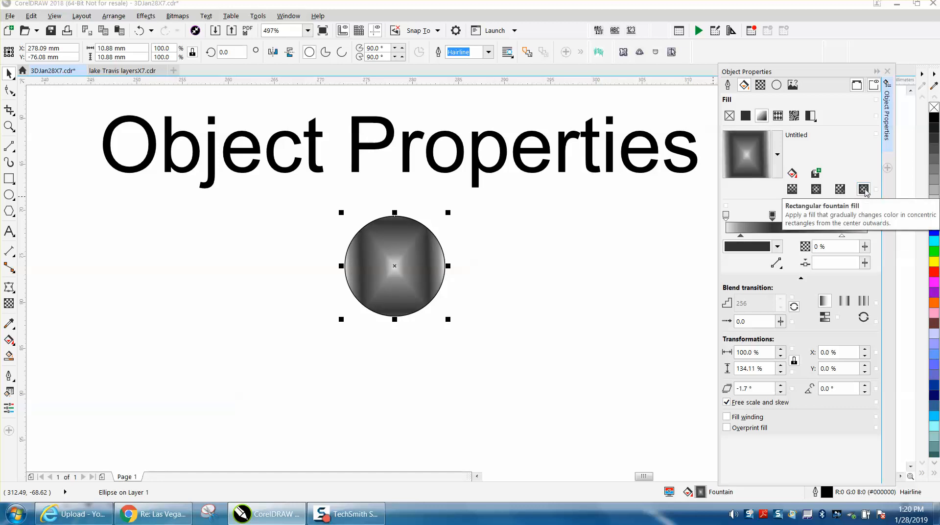
Step: Try a linear fountain fill with its dark node moved to 67 %, and change the circle to an elliptical fountain fill
left_click(792, 190)
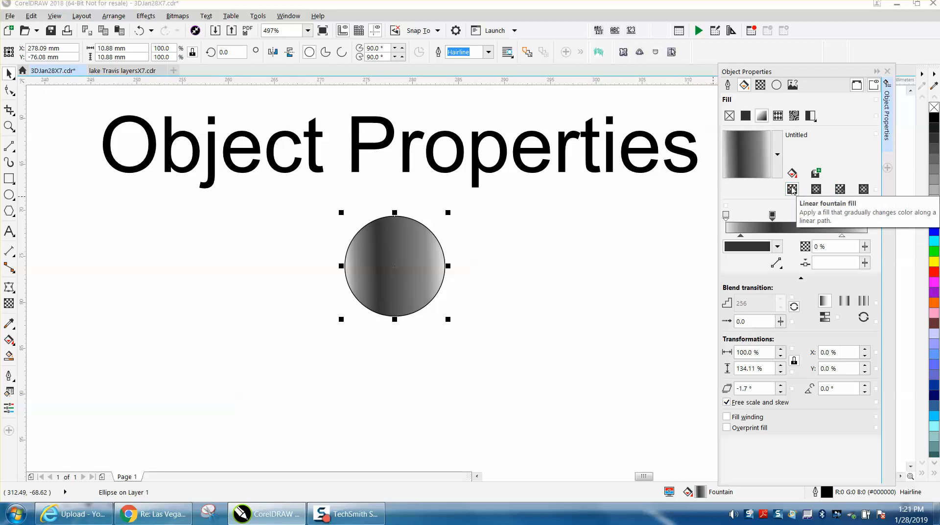
left_click_drag(774, 222, 822, 222)
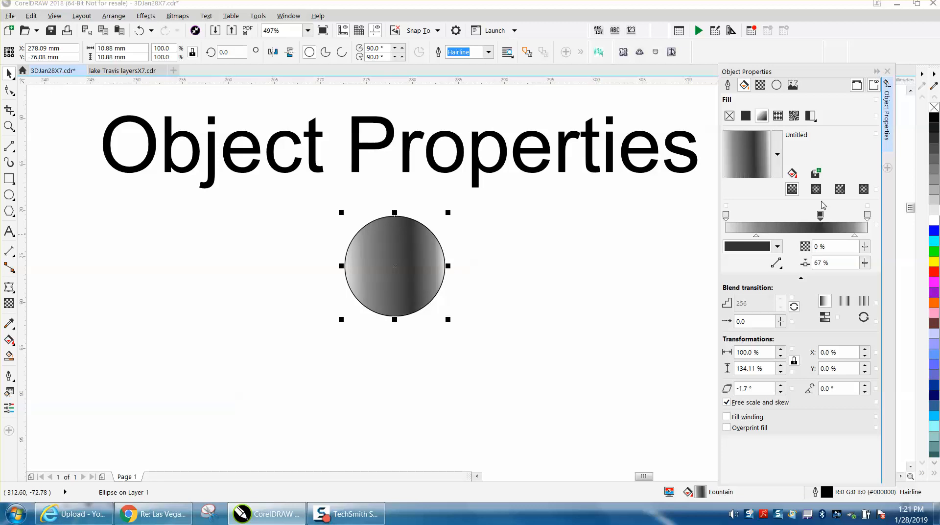
left_click(818, 191)
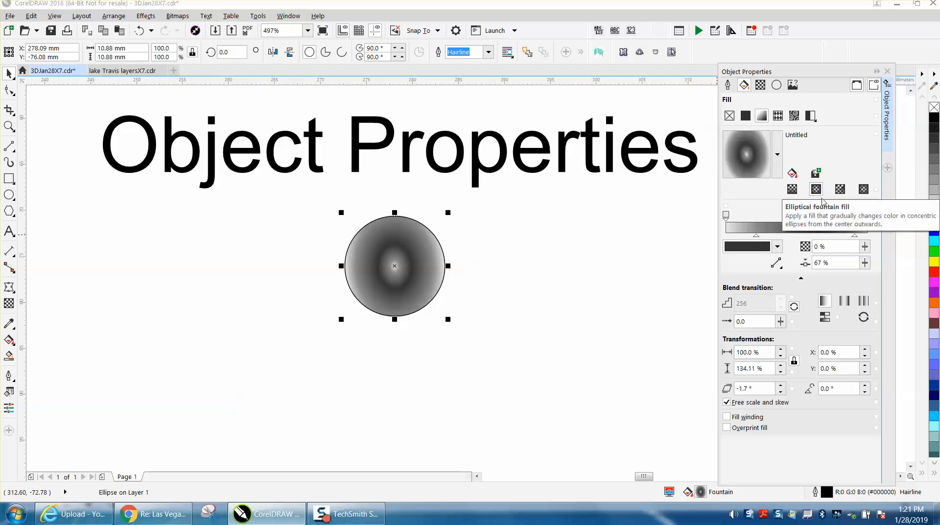
Step: Add six color nodes to the elliptical gradient, four on the outer side of the dark node and two between it and the center
mouse_move(822, 220)
left_mouse_down()
mouse_move(748, 220)
mouse_move(821, 227)
left_mouse_up()
double_click(806, 228)
double_click(785, 229)
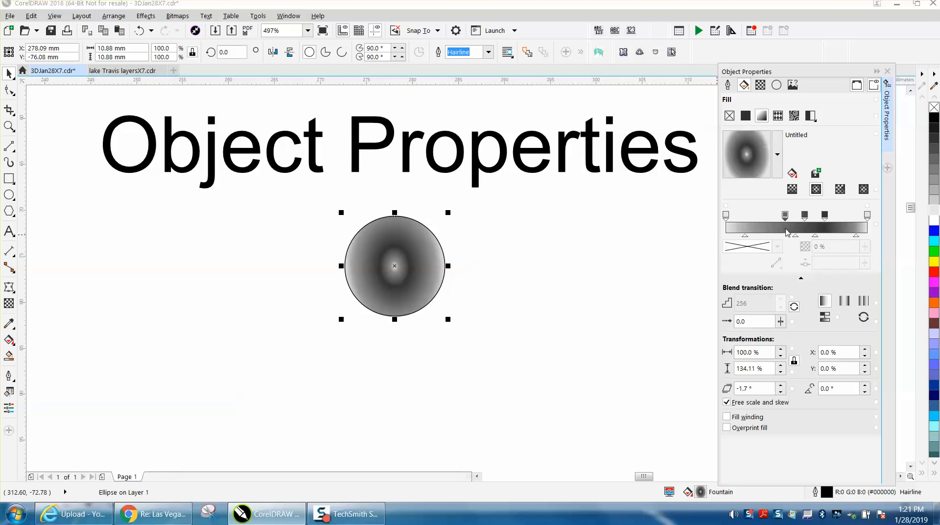
double_click(764, 229)
double_click(751, 228)
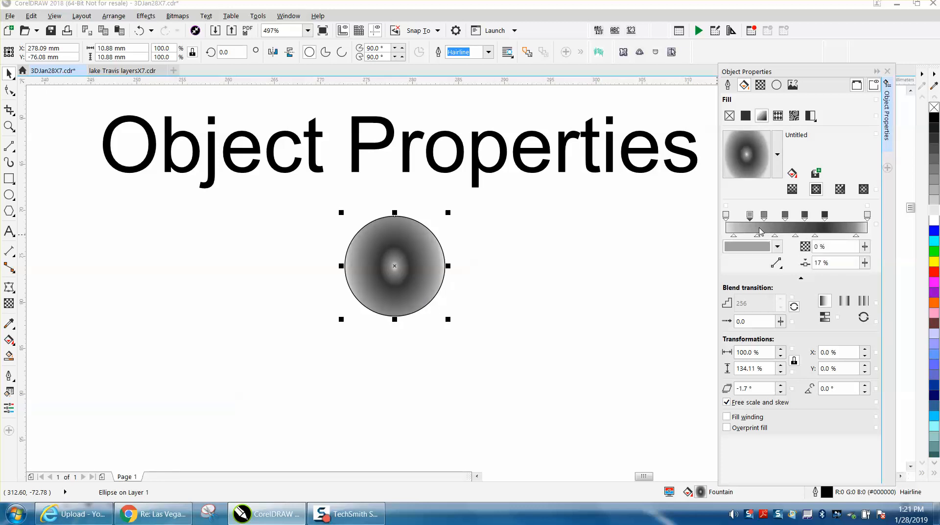
double_click(843, 228)
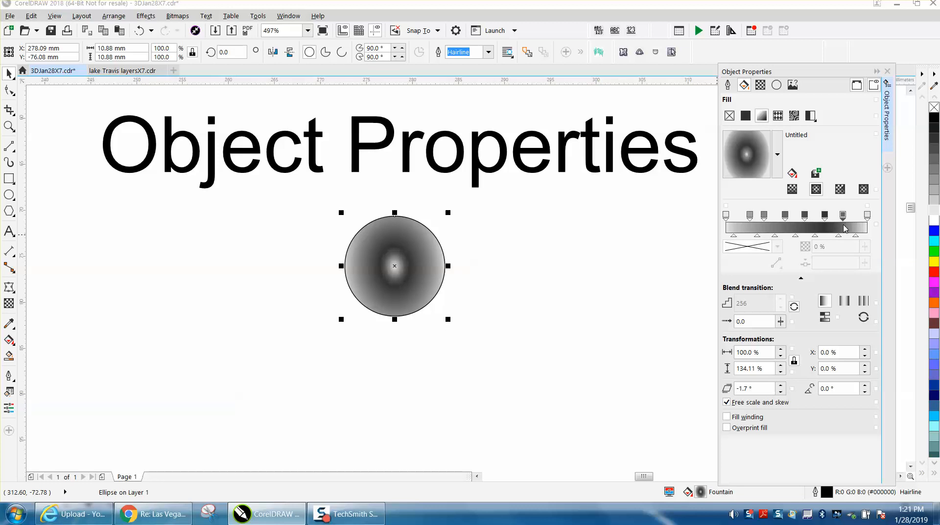
double_click(854, 228)
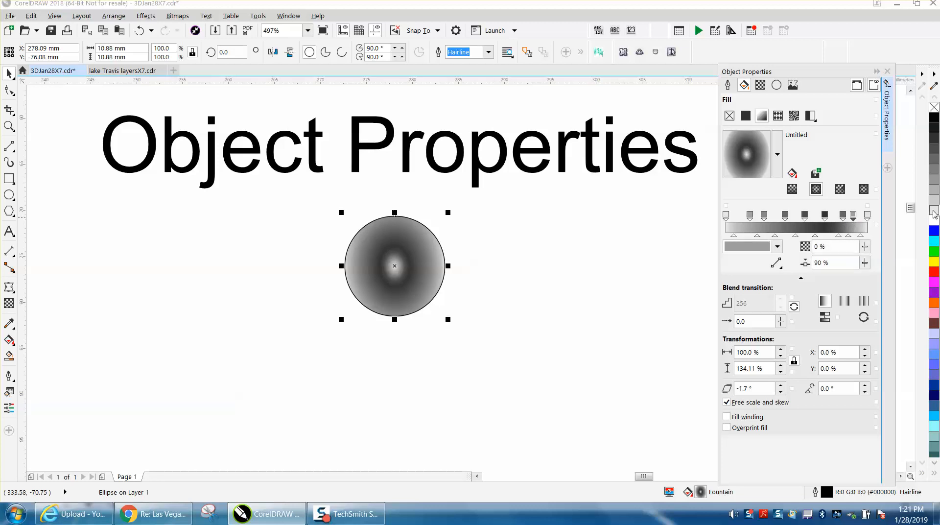
Step: Color the gradient nodes at 83 %, 56 % and 27 % light gray to form alternating rings
left_click(843, 216)
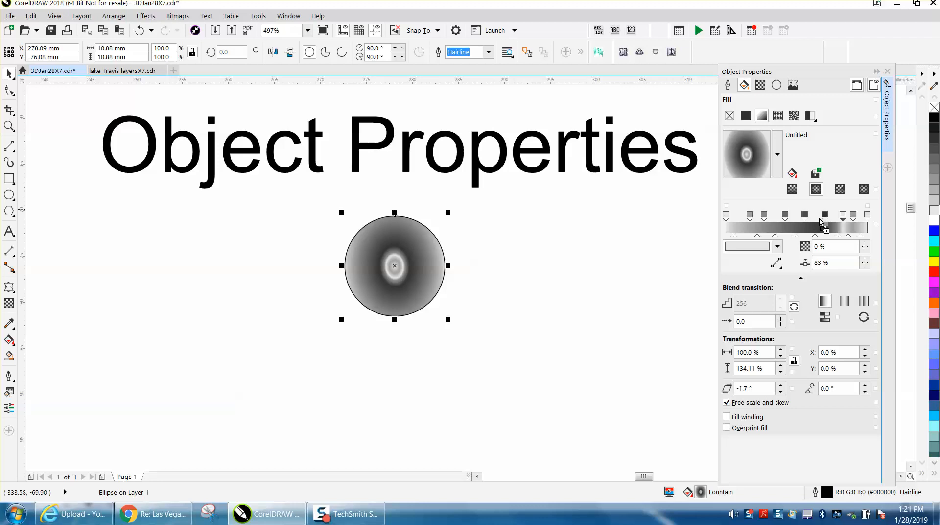
left_click(805, 217)
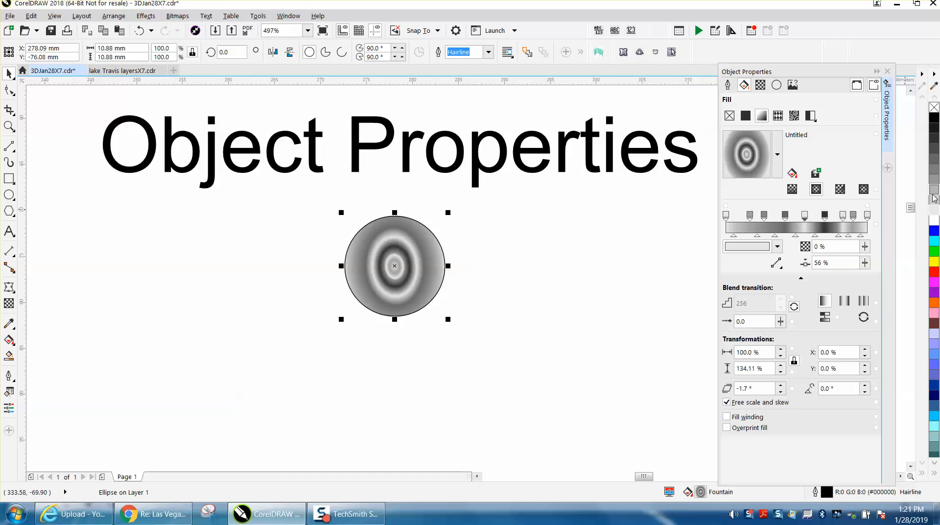
left_click_drag(804, 215, 765, 216)
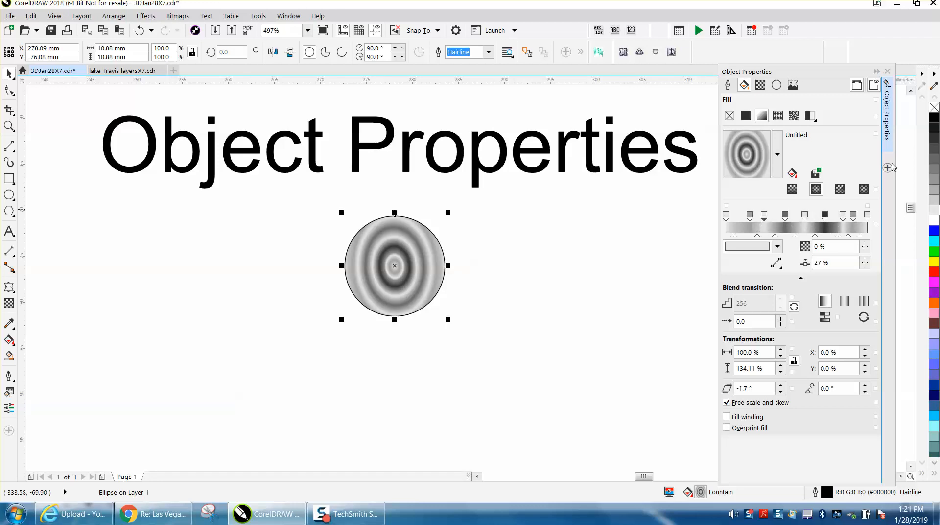
Step: Color the gradient's 0 % node black, nudge the node near 90 % inward, and set the midpoint beside the darkest node to 0 %
mouse_move(933, 128)
left_mouse_down()
mouse_move(772, 216)
mouse_move(725, 216)
left_mouse_up()
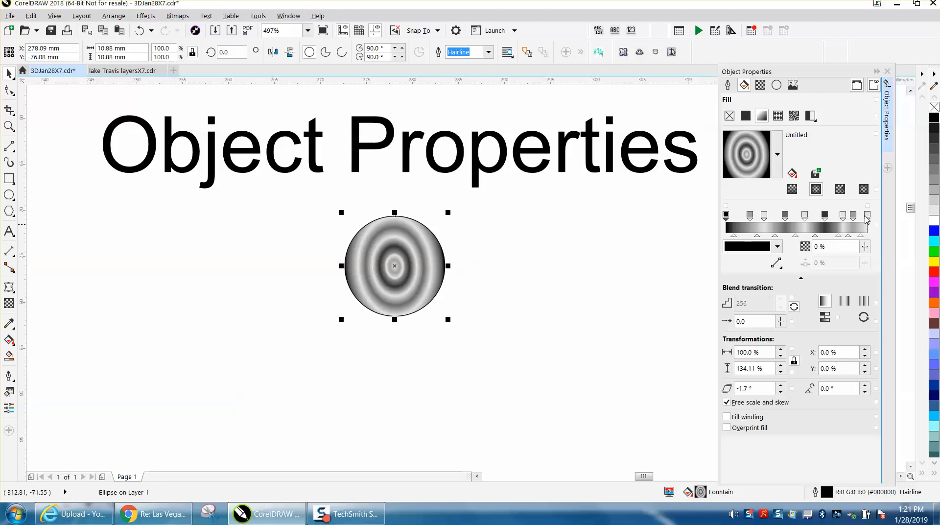
left_click_drag(854, 219, 822, 243)
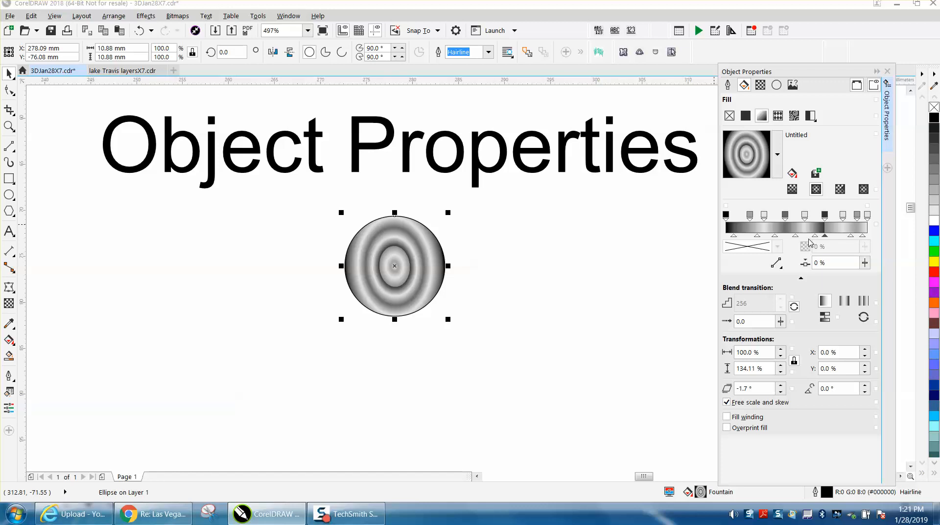
Step: Examine the circle's ringed gradient up close and at a smaller scale
left_click(10, 126)
left_click_drag(312, 212, 523, 347)
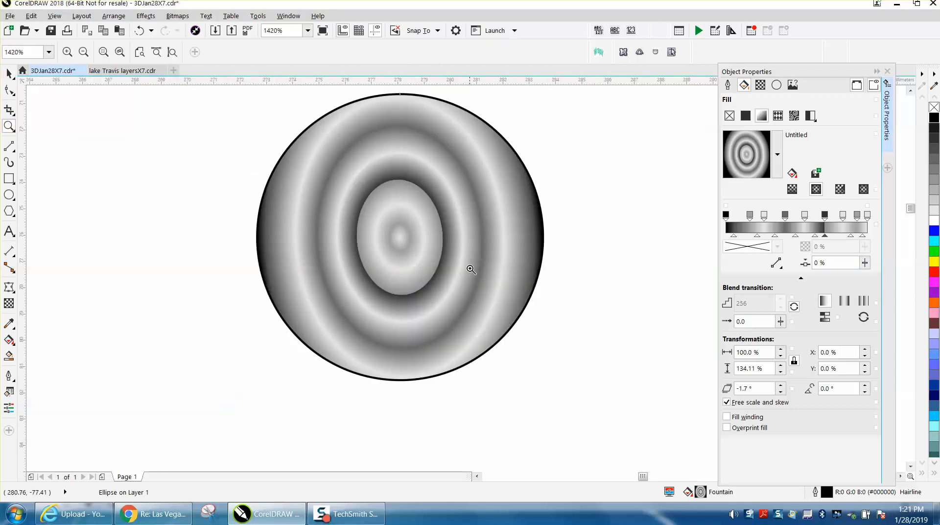
scroll(459, 204, "down", 3)
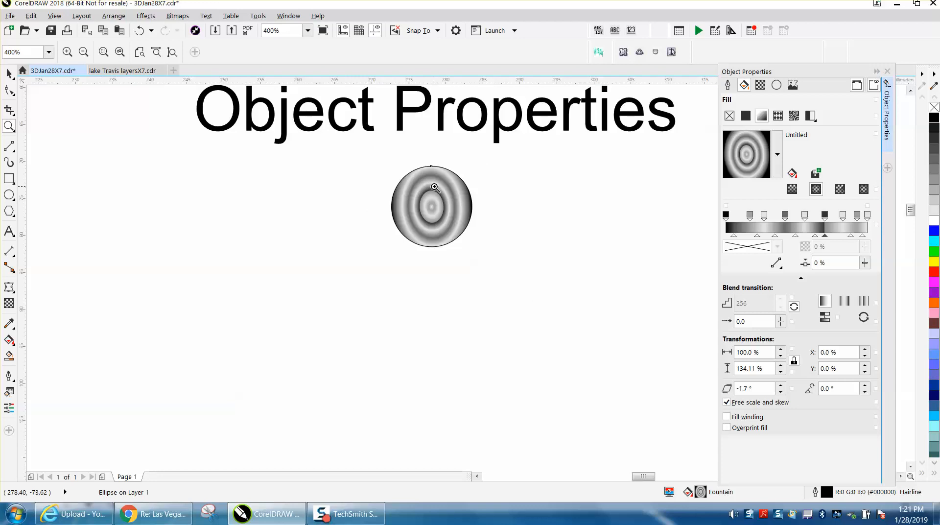
scroll(395, 177, "down", 2)
left_click_drag(402, 193, 590, 229)
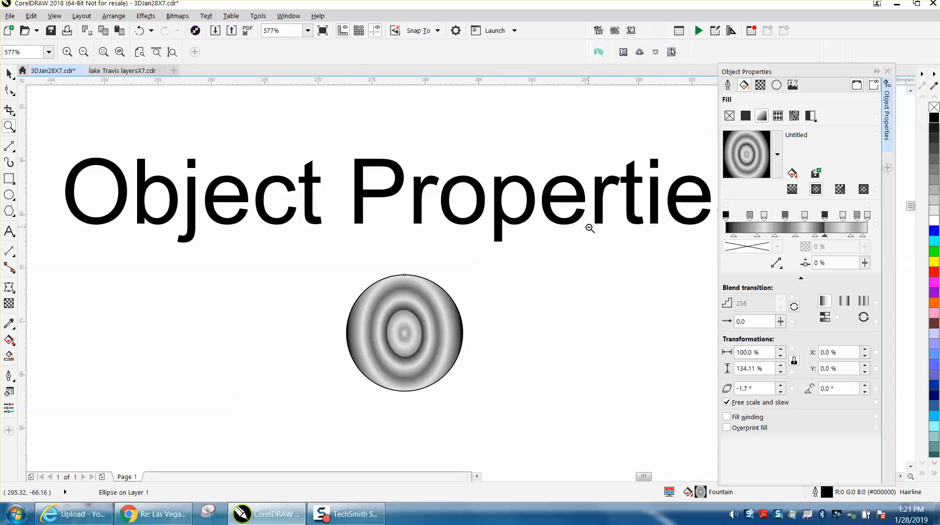